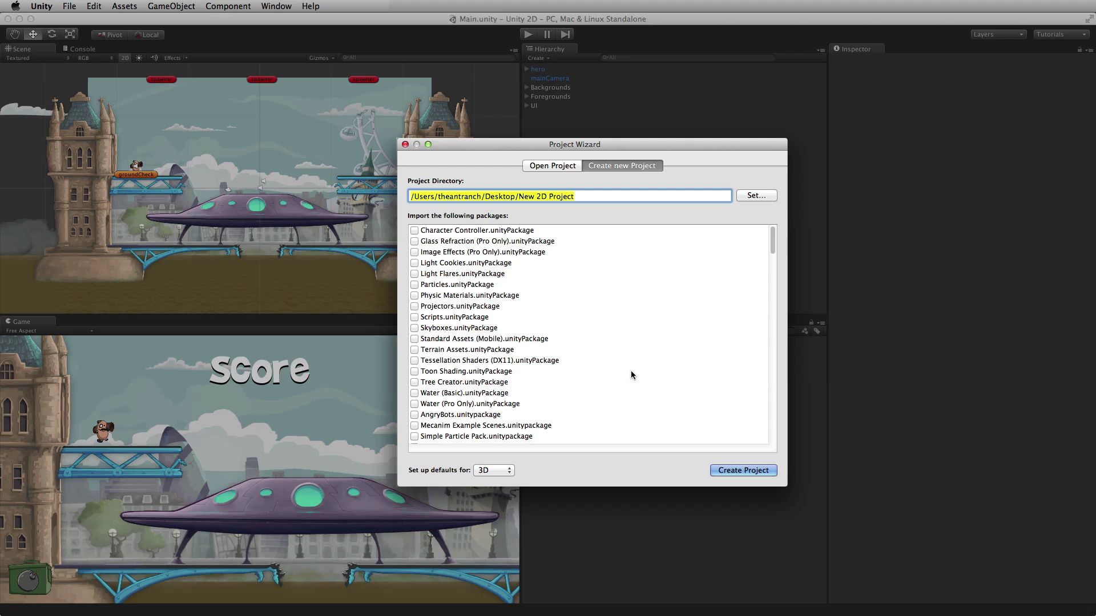
- Set the new project's defaults to 2D and create the project
left_click(495, 470)
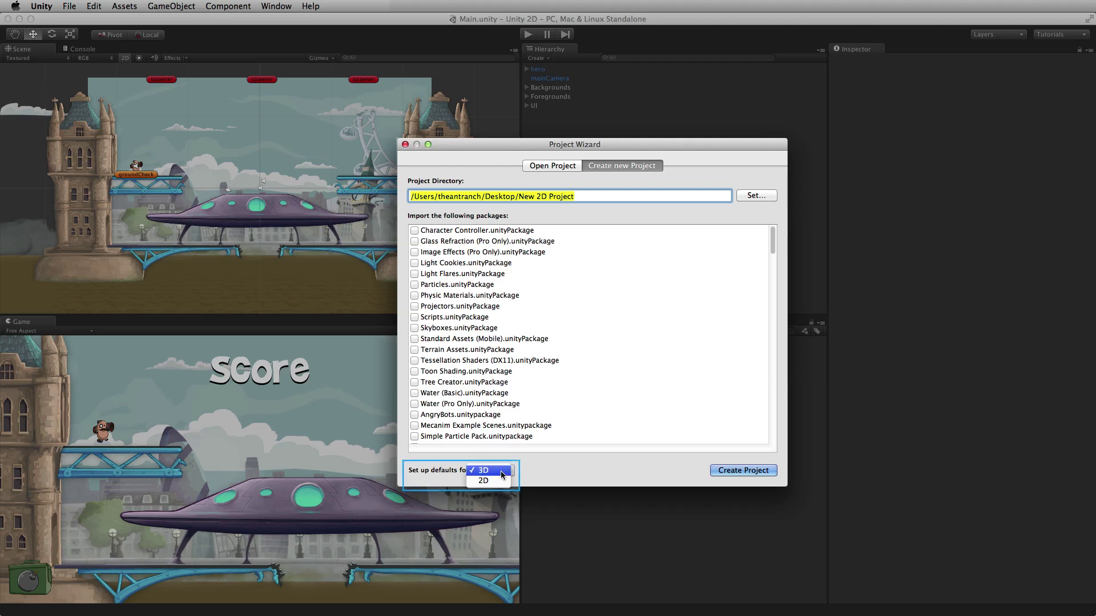
left_click(494, 481)
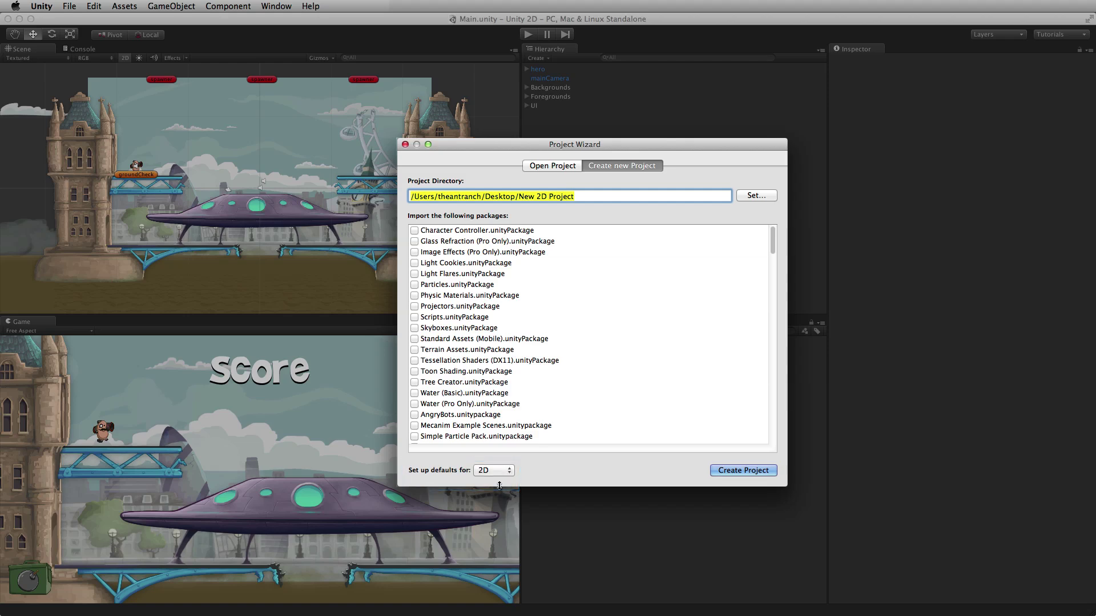
left_click(743, 470)
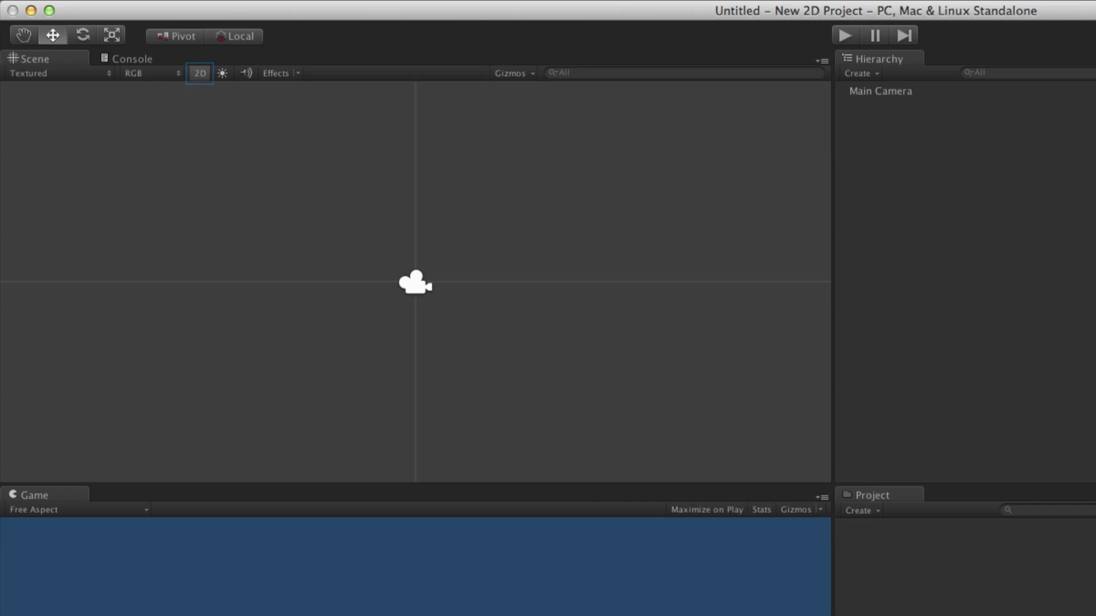
left_click(200, 75)
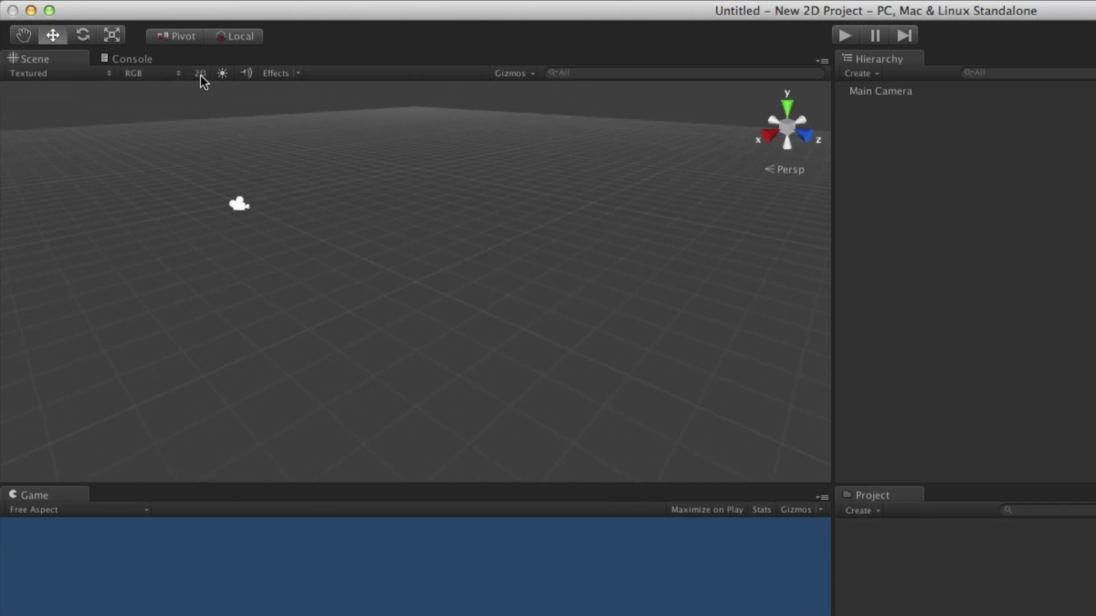
left_click(200, 75)
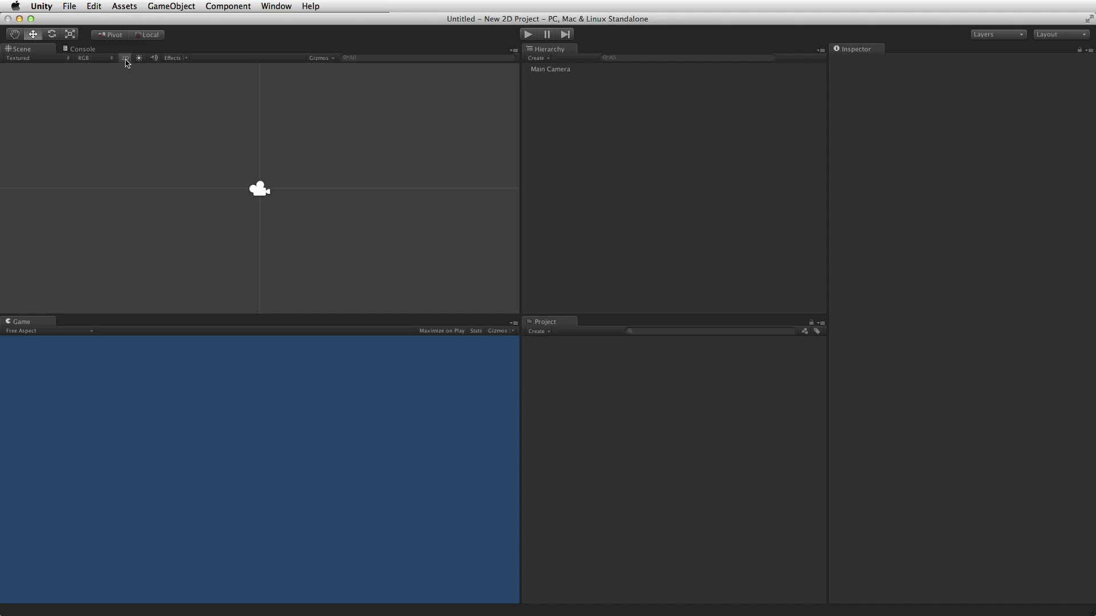
- Confirm the Editor settings' Default Behavior Mode is 2D, then select the Main Camera
left_click(94, 6)
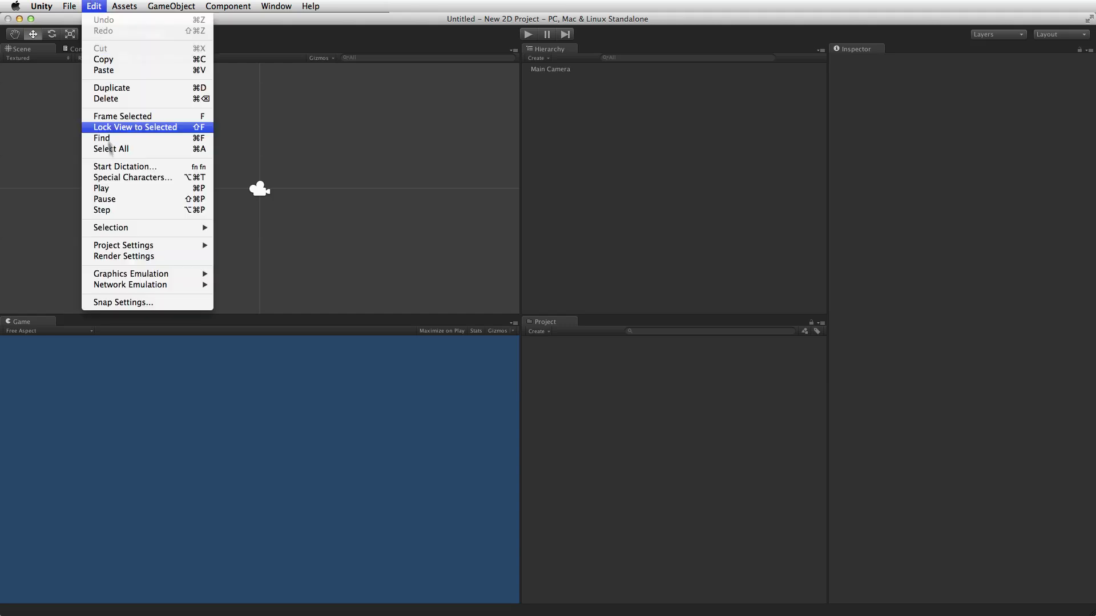
mouse_move(146, 247)
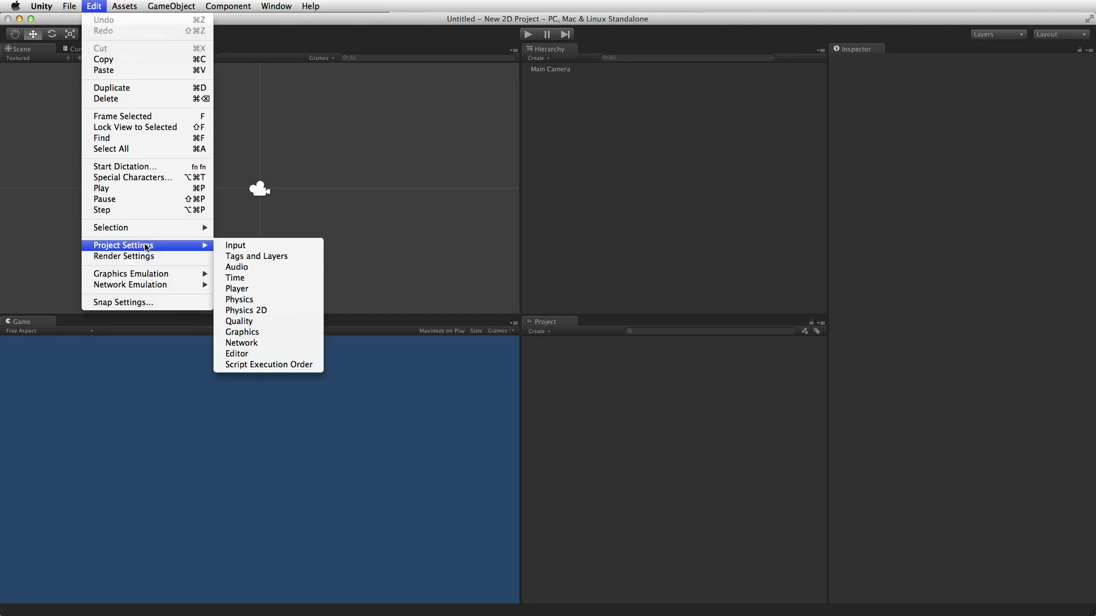
left_click(260, 358)
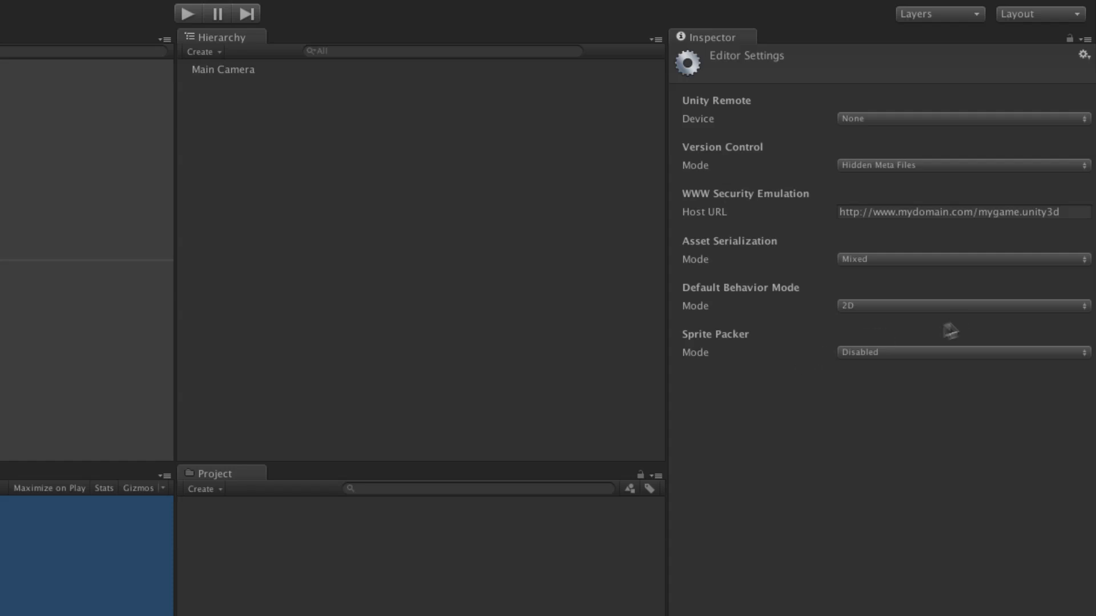
left_click(960, 308)
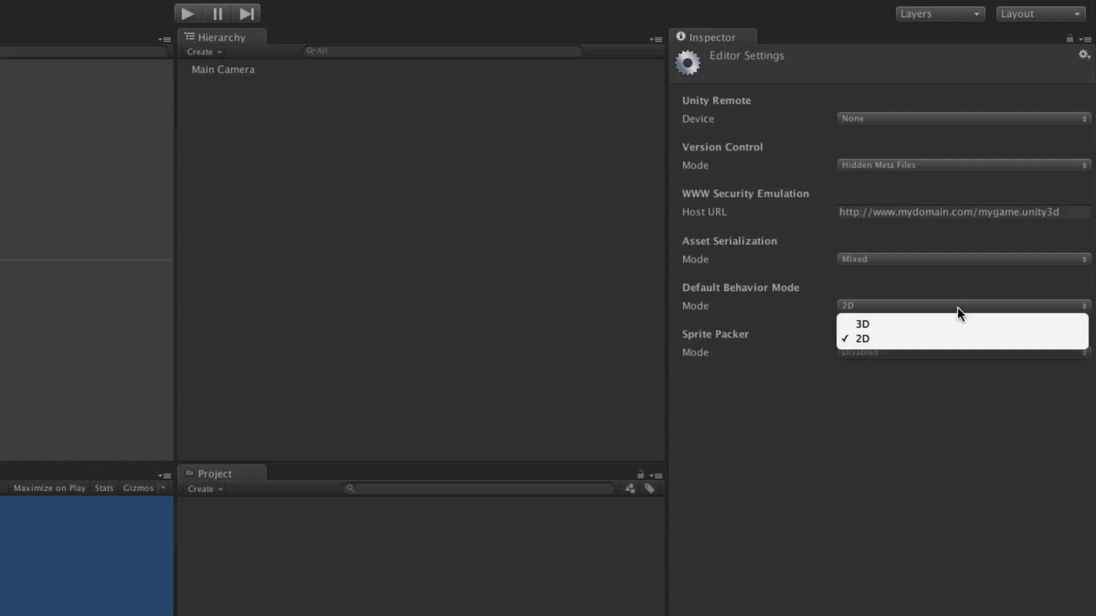
left_click(964, 339)
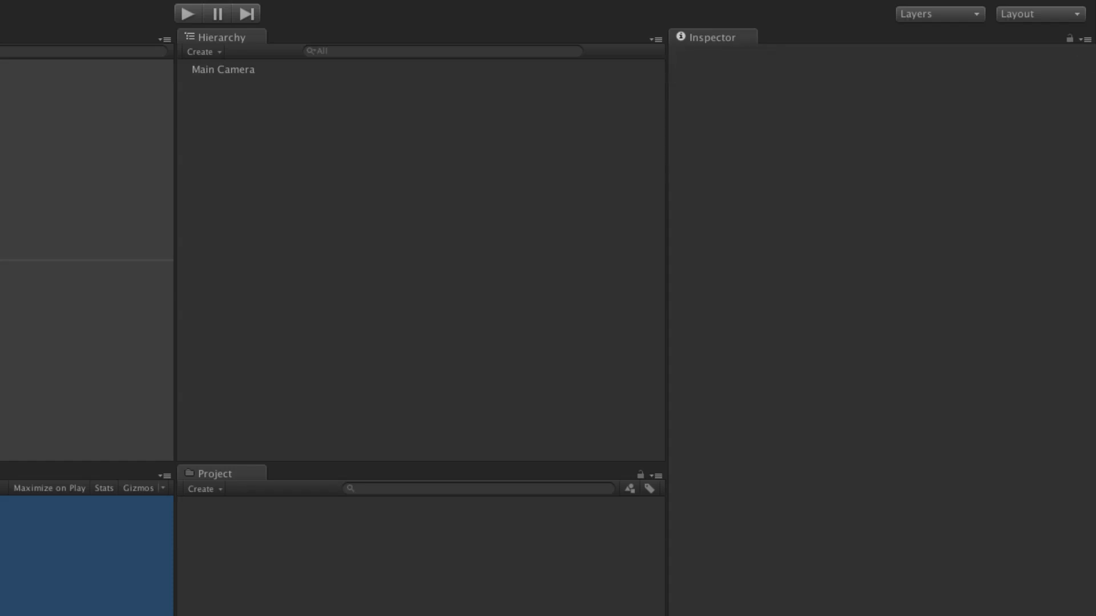
left_click(257, 70)
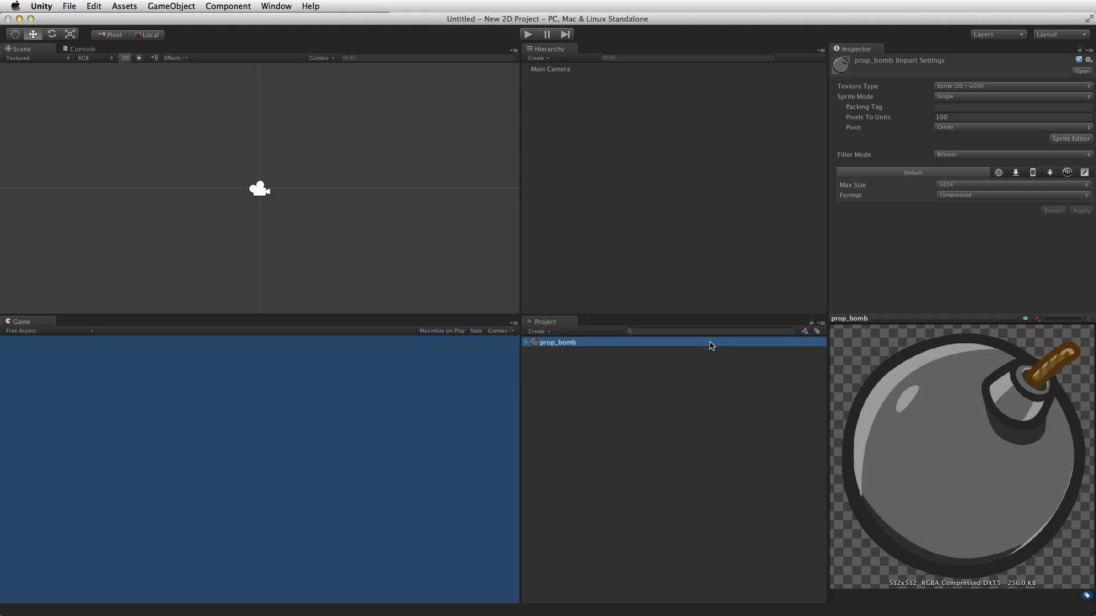
- Keep prop_bomb's texture type as Sprite (2D \ uGUI)
left_click(1056, 87)
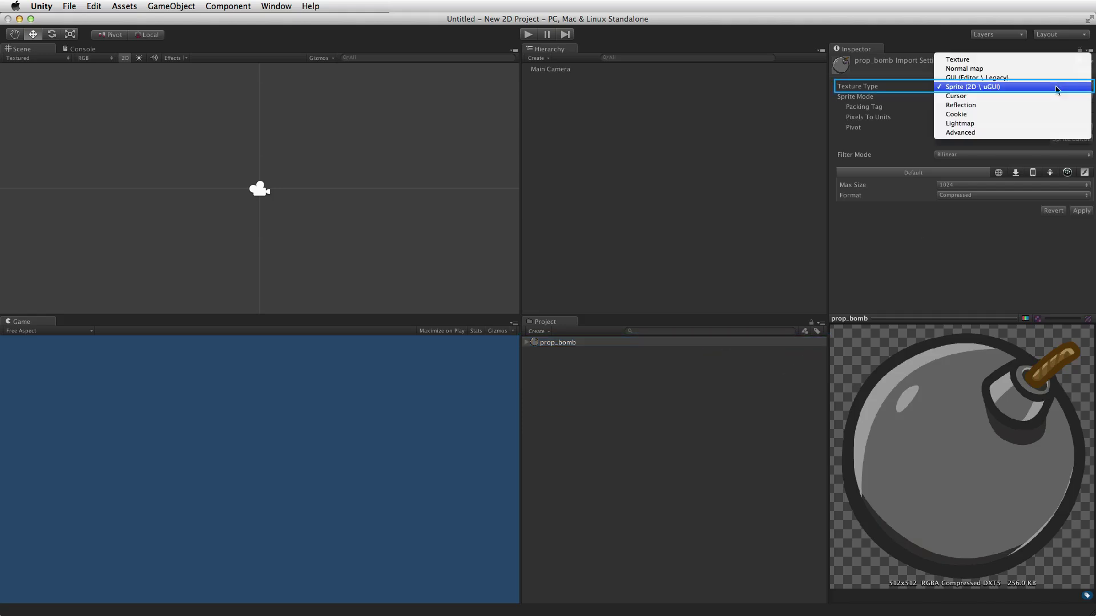
left_click(1055, 87)
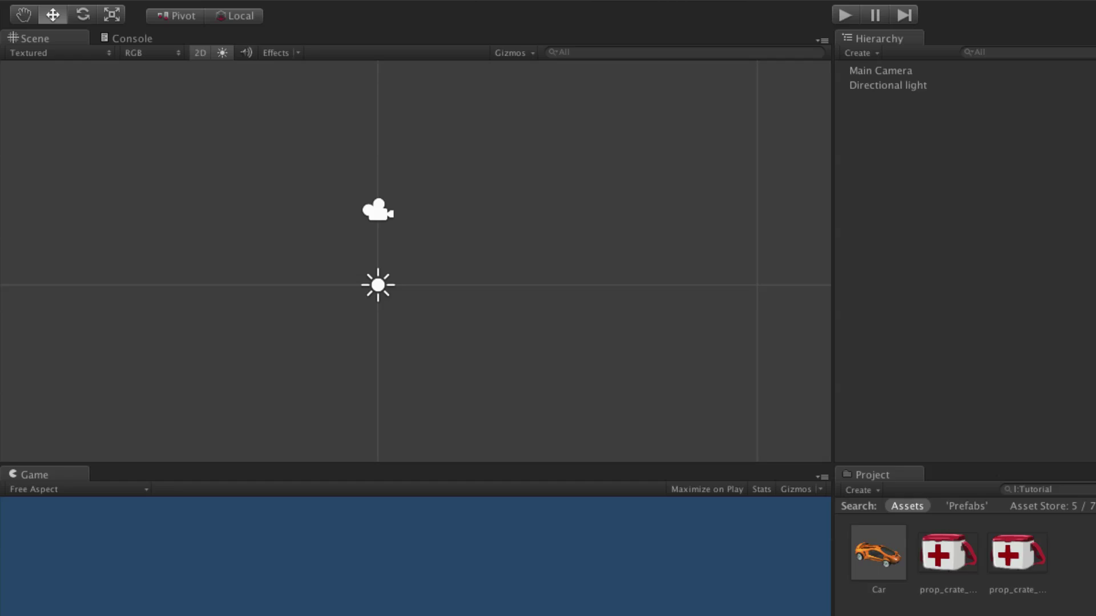
- Drag the prop_crate_health sprite and the Car model into the Scene view
mouse_move(1017, 552)
left_mouse_down()
mouse_move(1067, 396)
mouse_move(406, 362)
mouse_move(384, 326)
left_mouse_up()
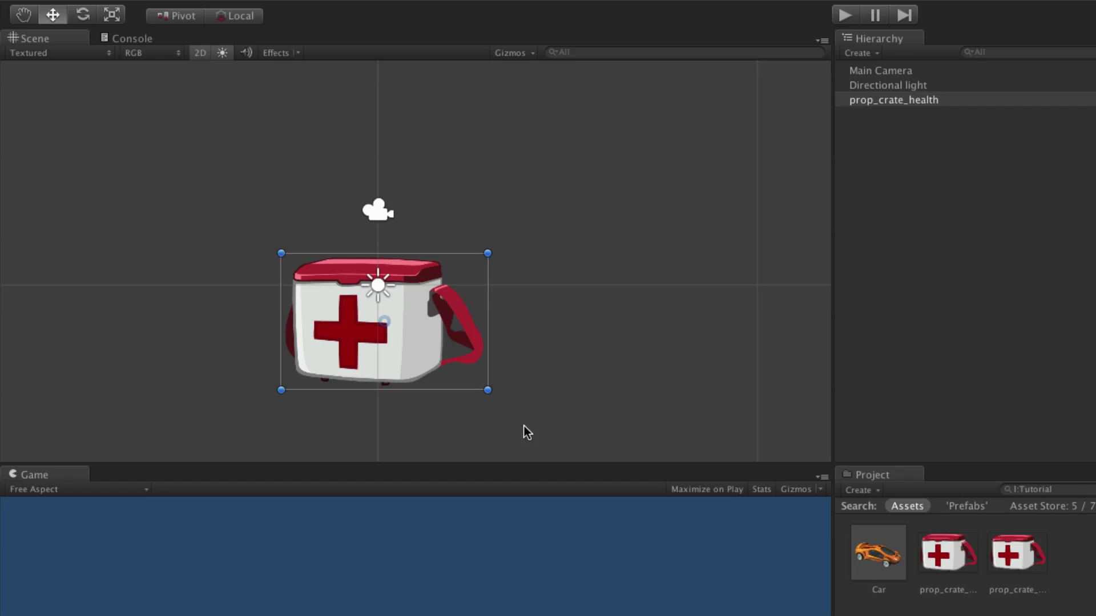
left_click(201, 52)
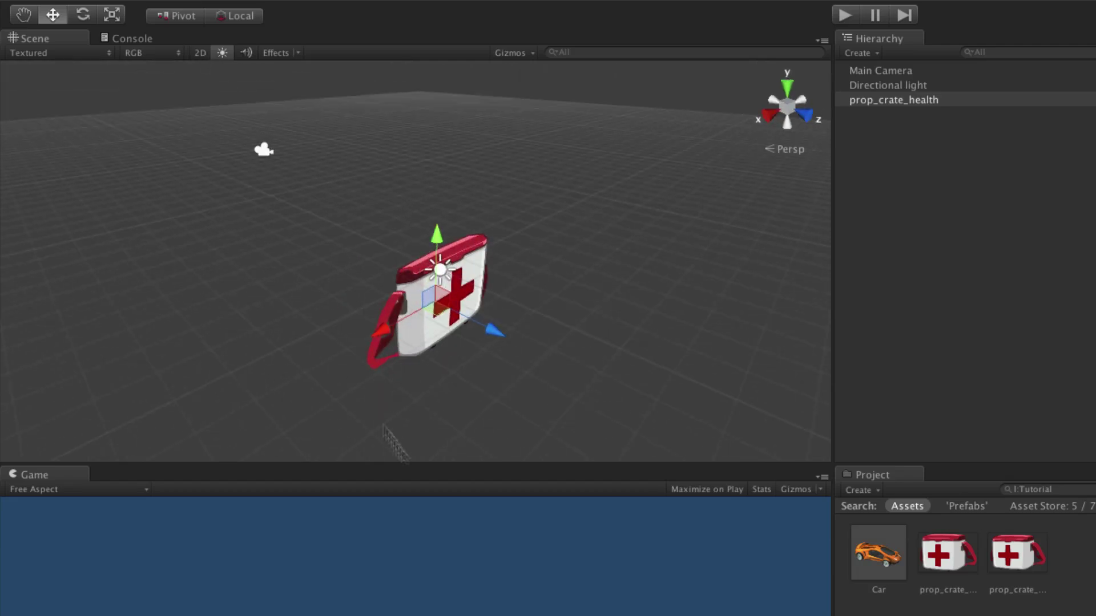
left_click_drag(879, 556, 430, 181)
left_click(925, 279)
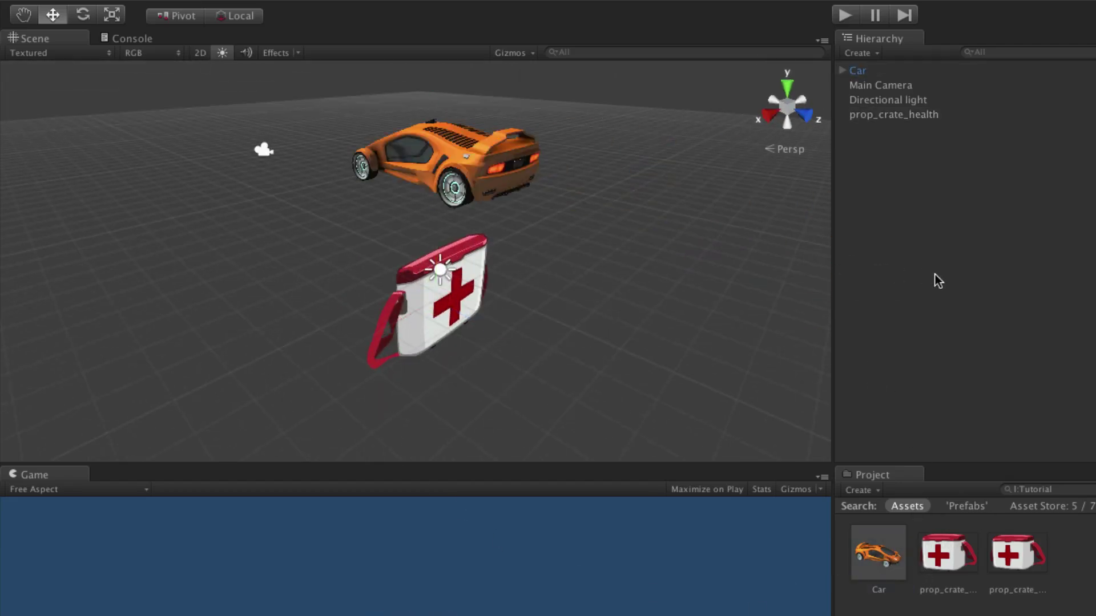
- Toggle the Scene view between 2D and 3D to compare the two views
left_click(197, 53)
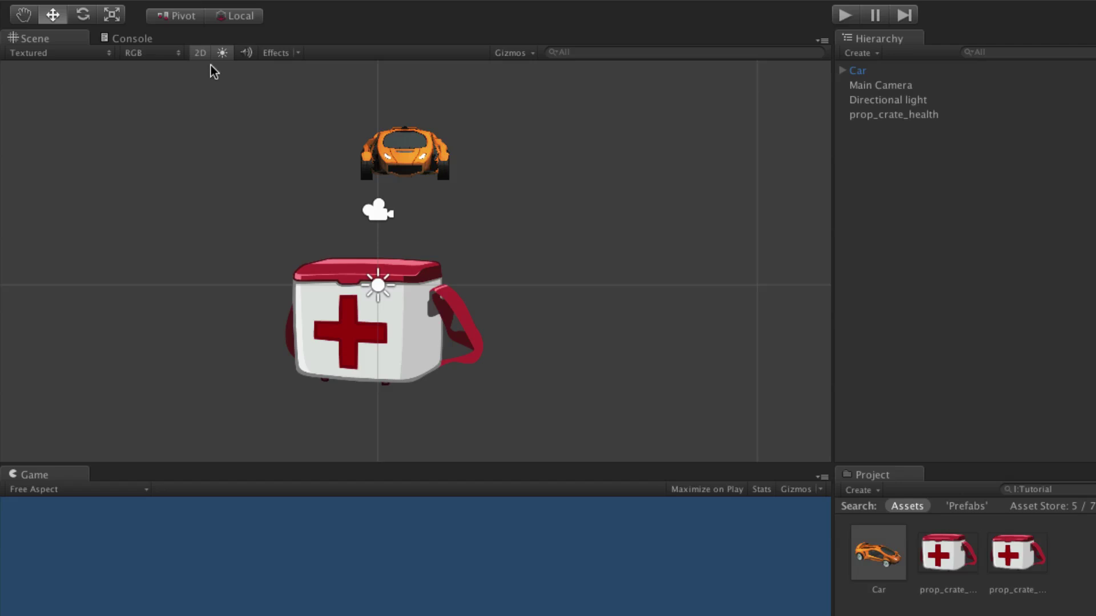
left_click(200, 53)
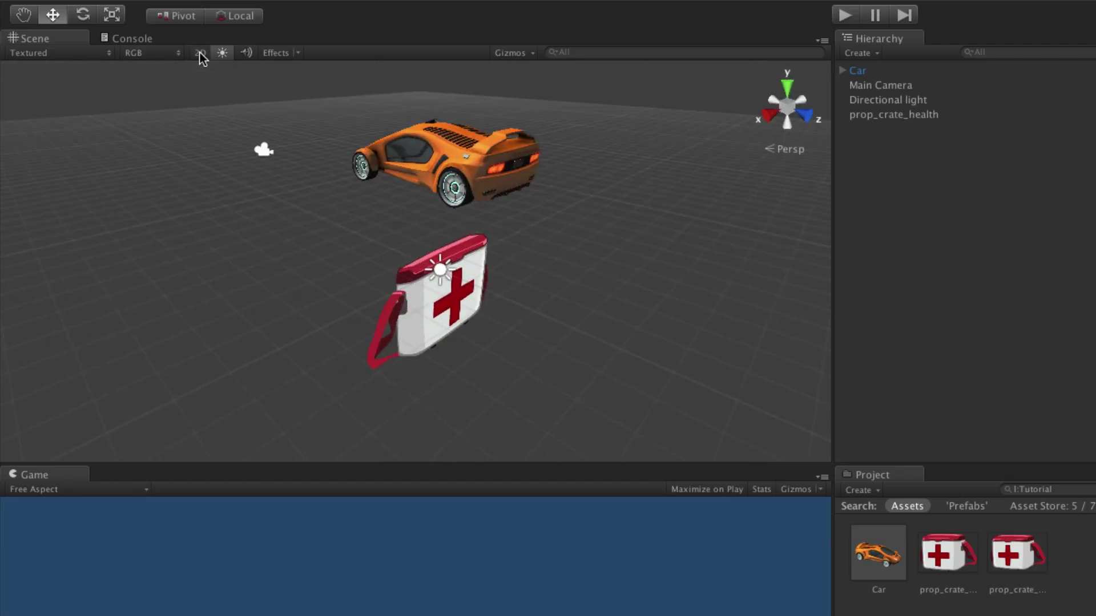
left_click(200, 52)
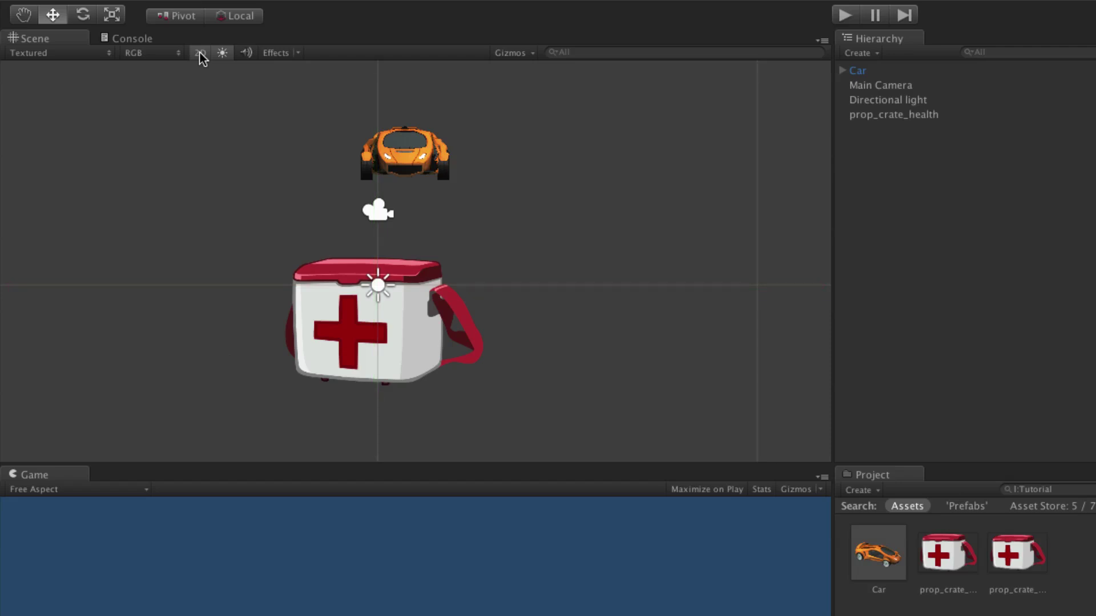
left_click(200, 52)
left_click(199, 53)
left_click(24, 16)
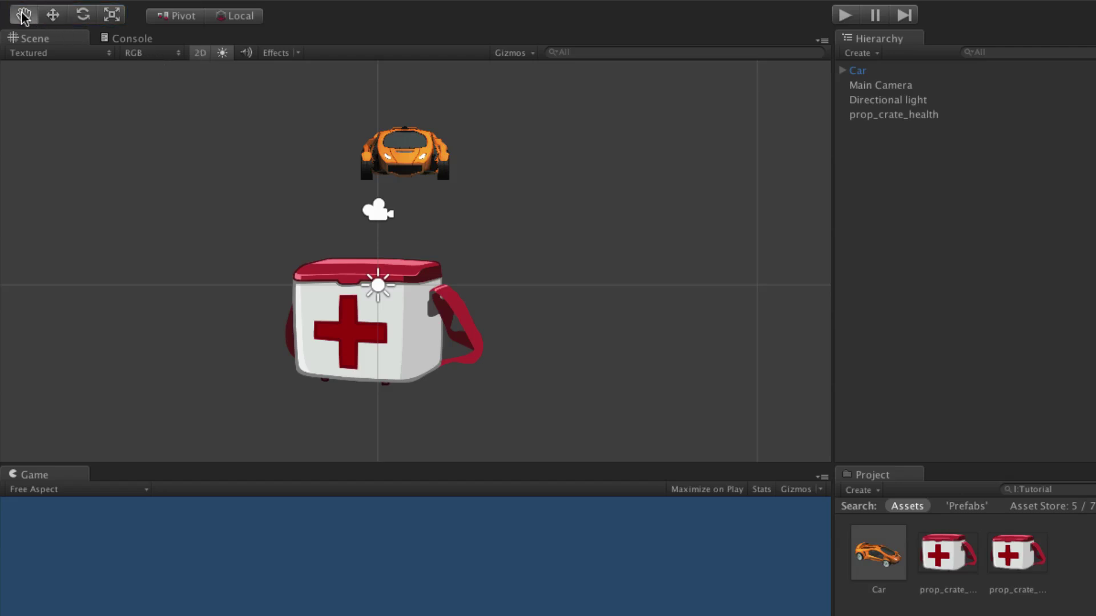
left_click(51, 18)
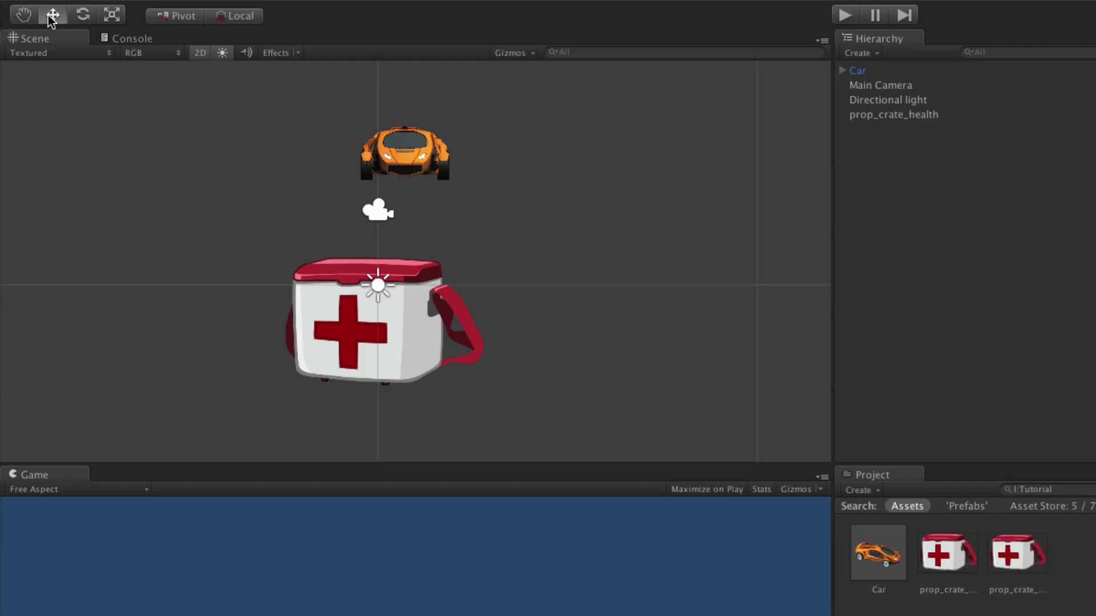
left_click(83, 15)
left_click(114, 19)
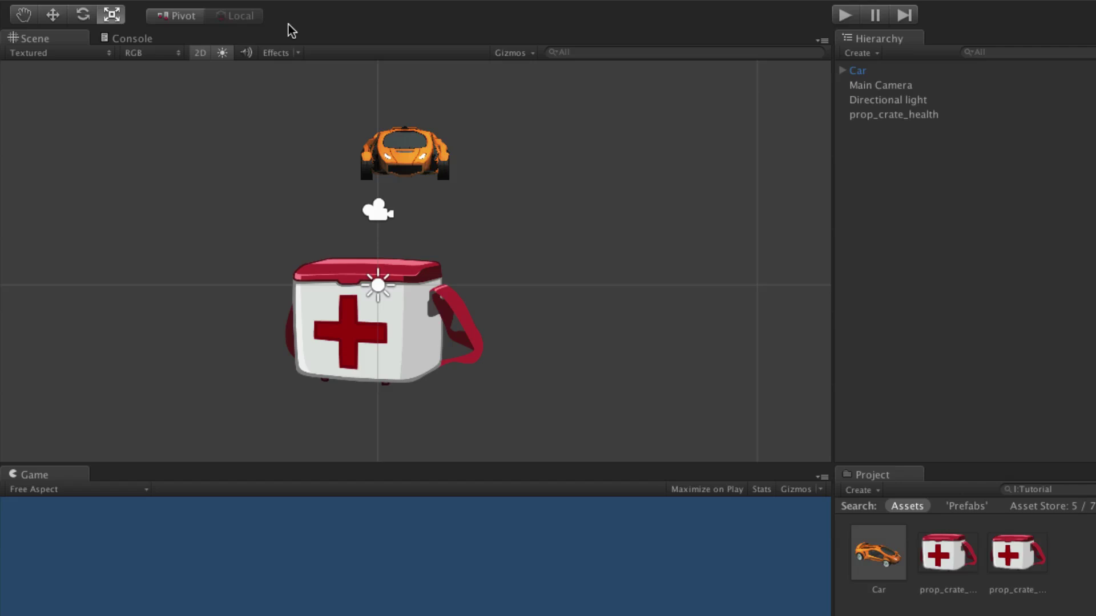
key("q")
key("w")
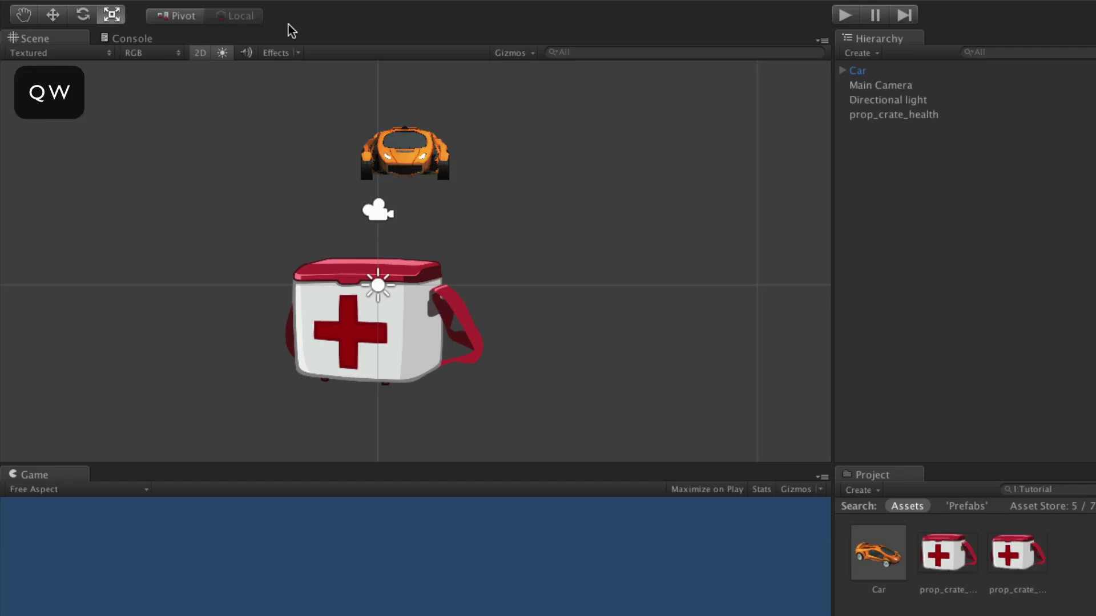
key("e")
key("r")
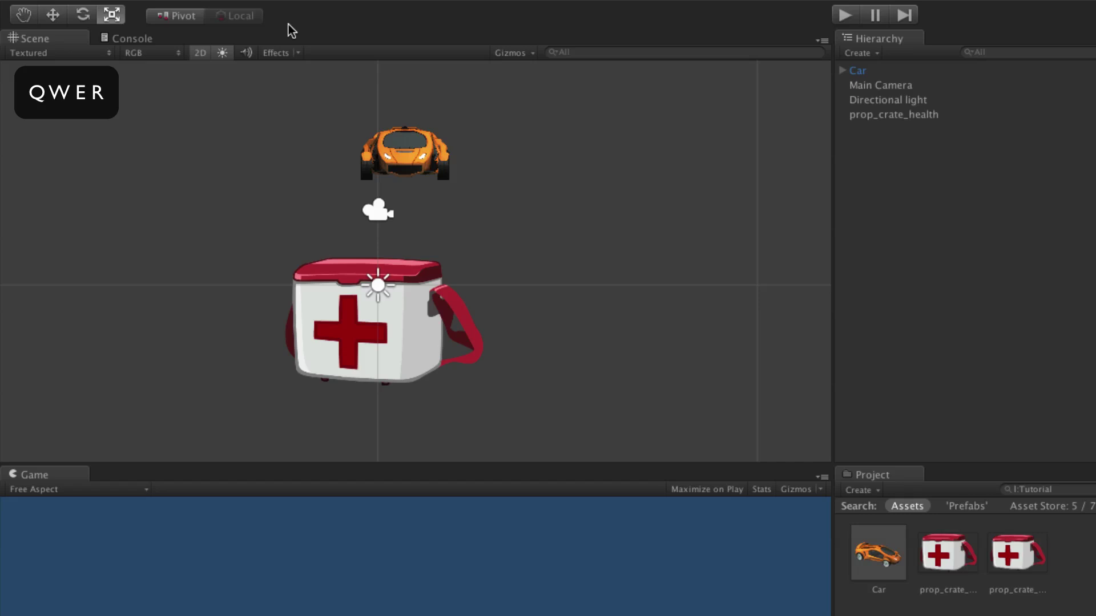
key("q")
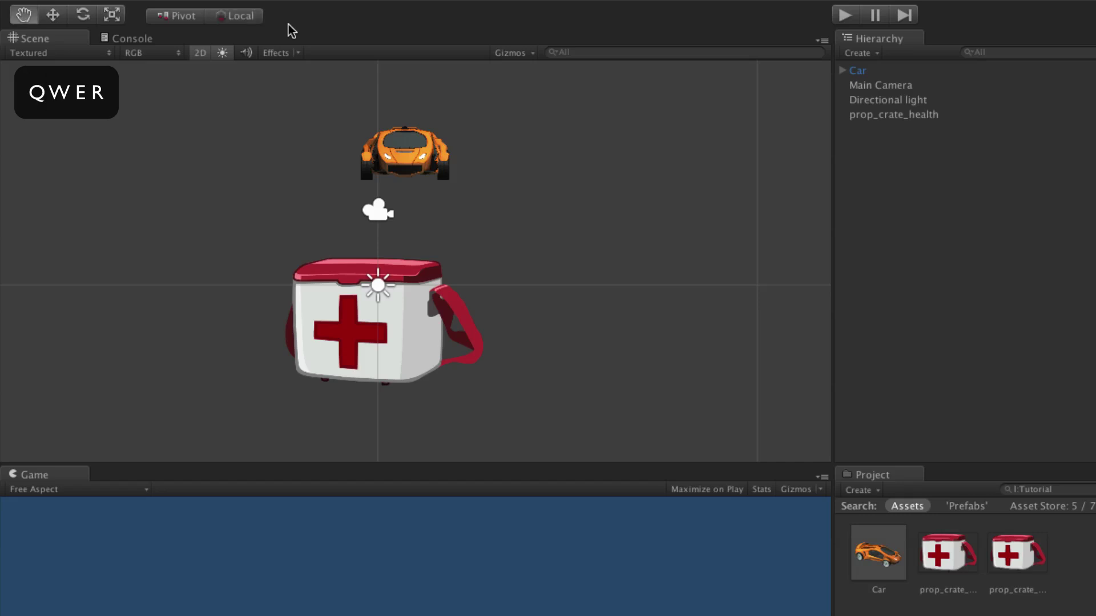
key("w")
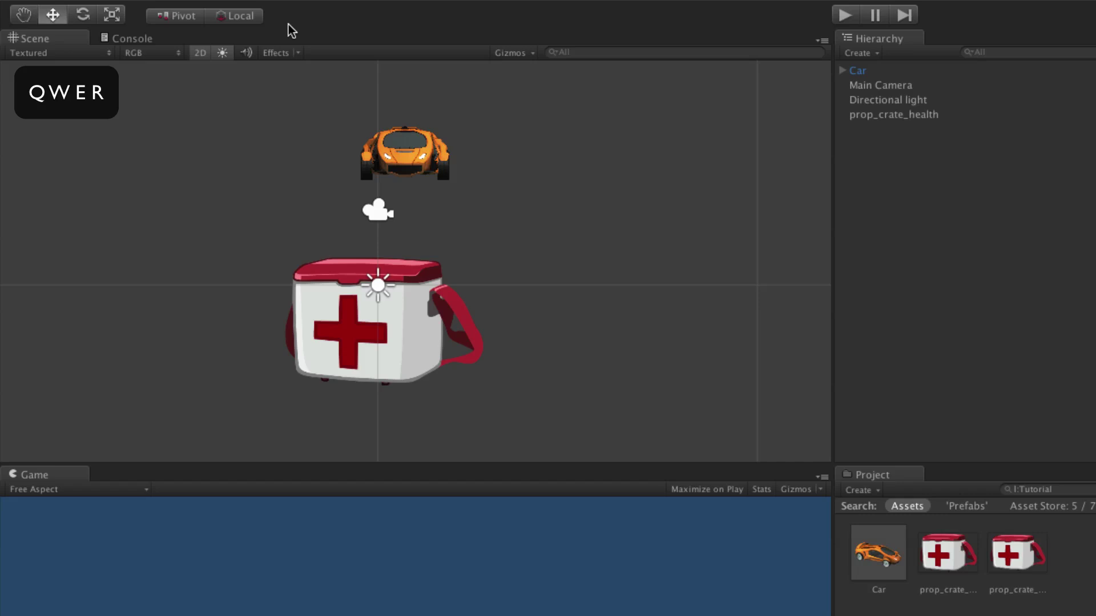
key("e")
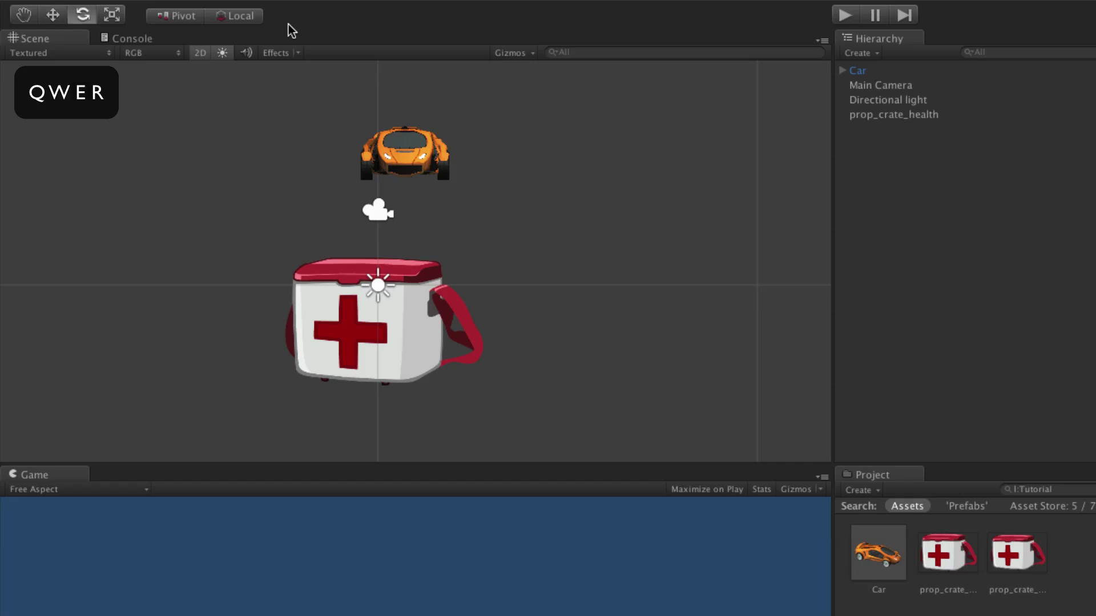
key("r")
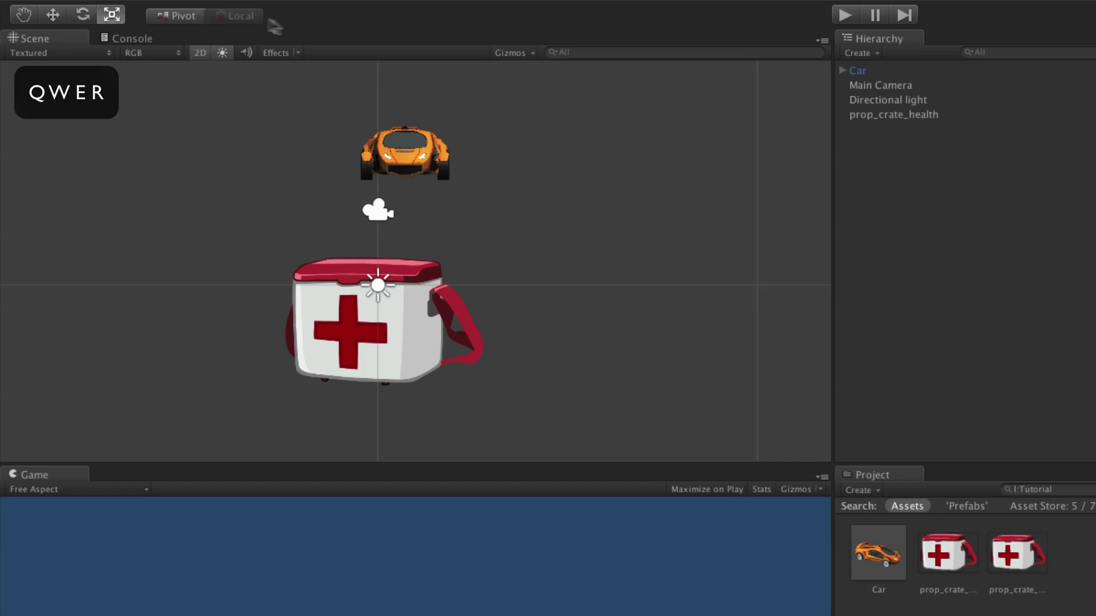
left_click(24, 17)
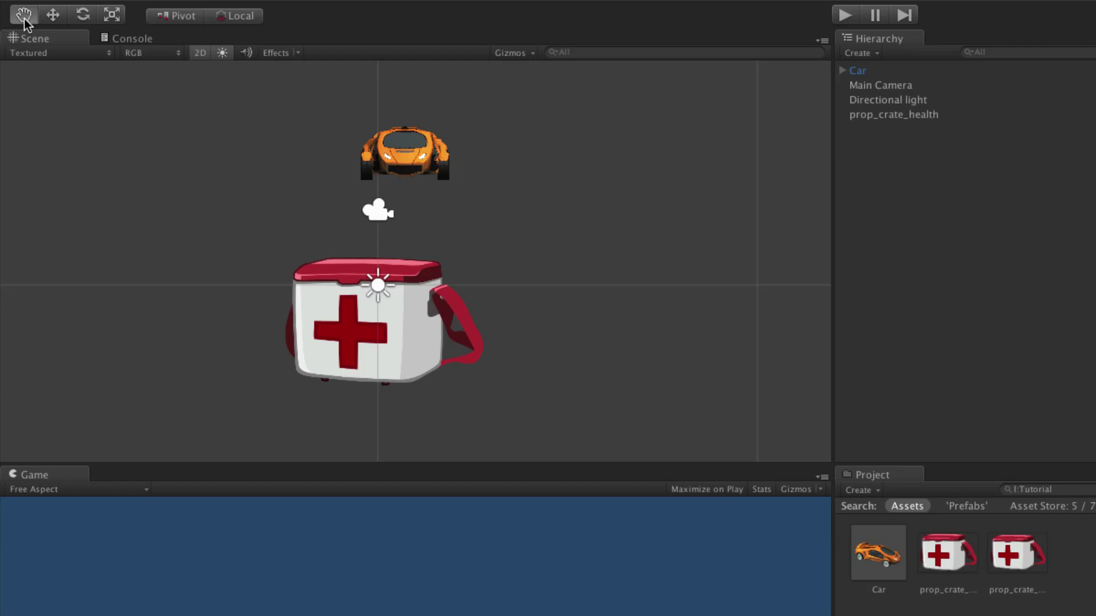
- Pan the Scene view and zoom in toward the health crate
left_click_drag(361, 216, 400, 224)
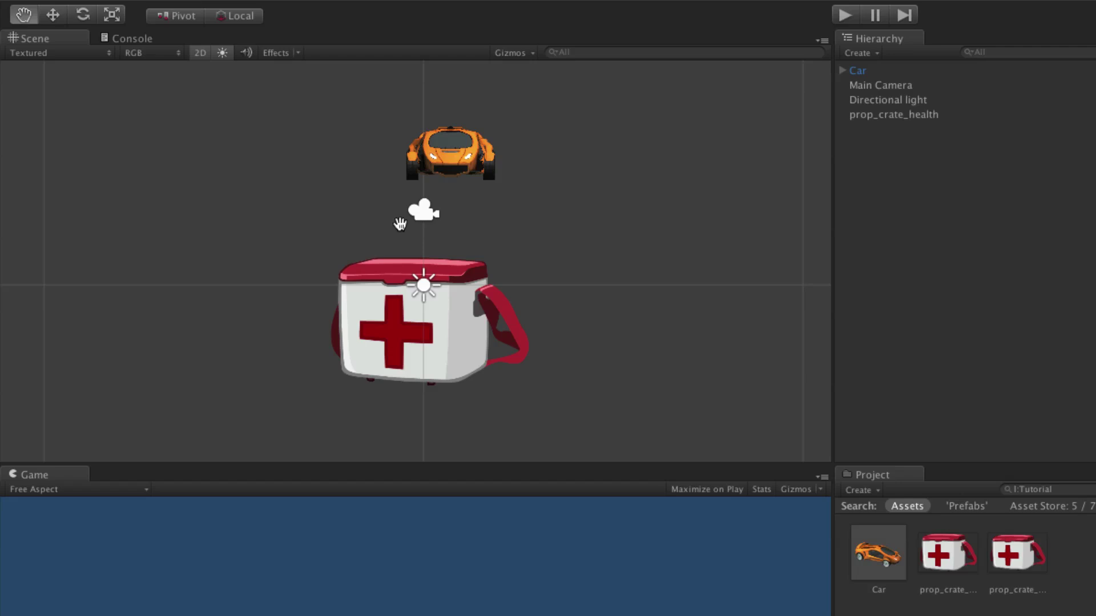
right_click_drag(383, 223, 427, 227, "alt")
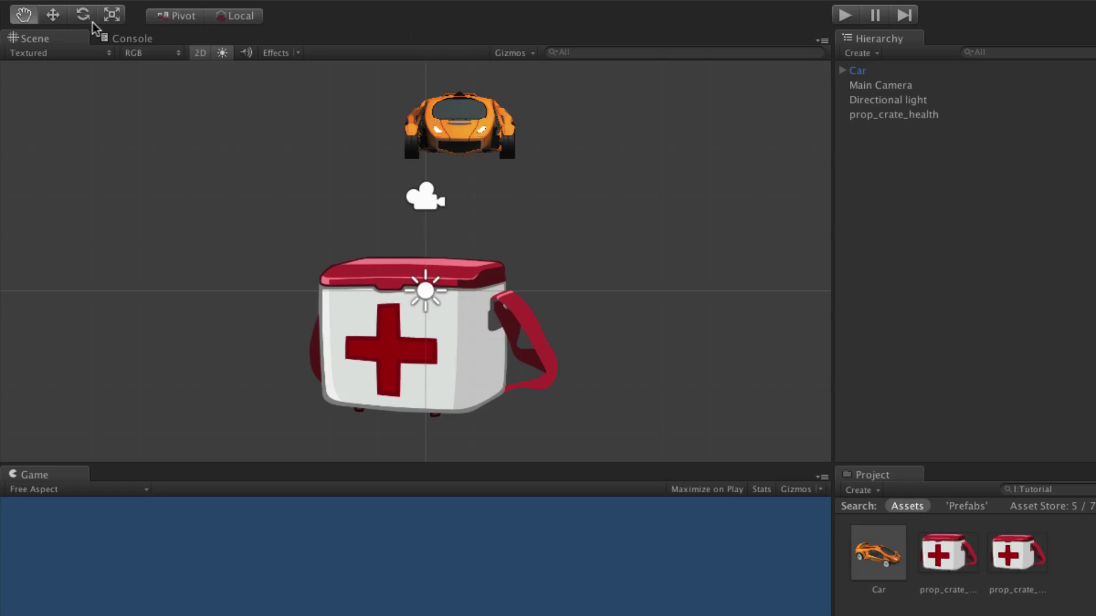
left_click(61, 22)
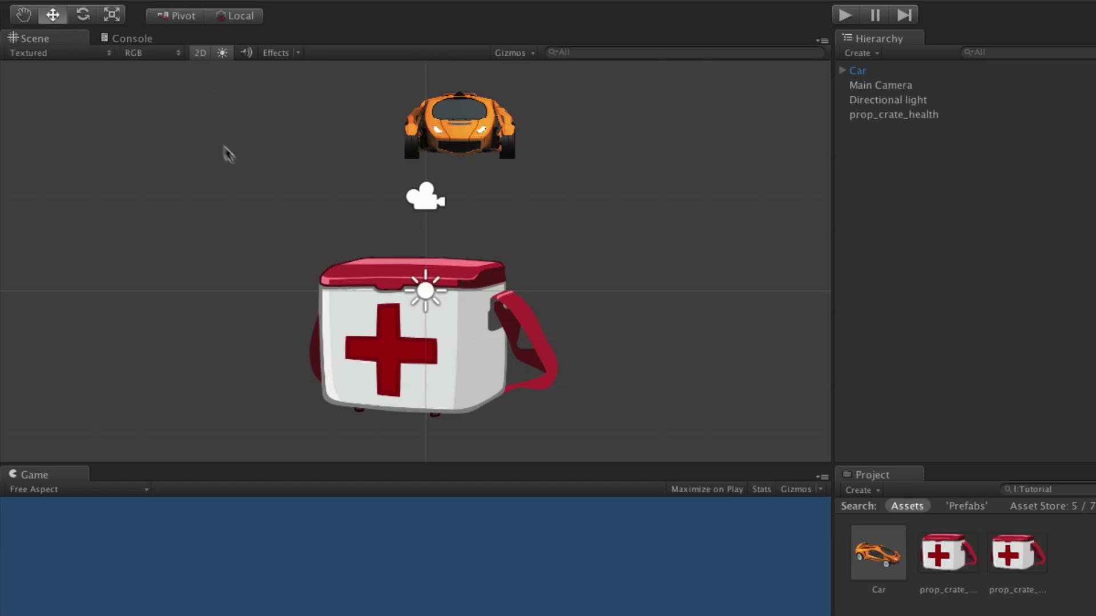
key("q")
left_click_drag(232, 157, 220, 182)
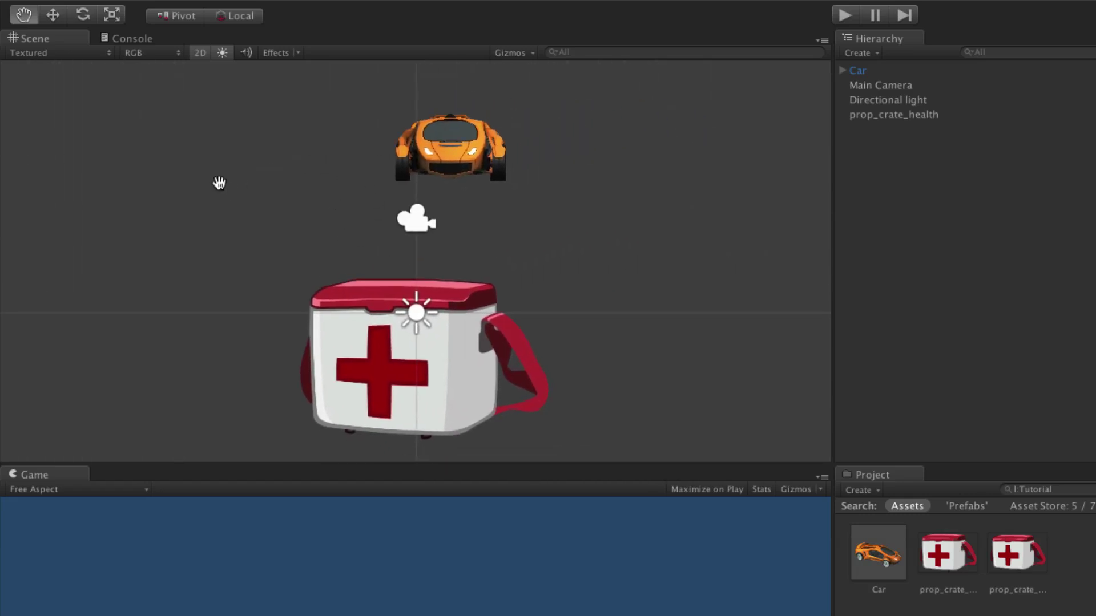
- Zoom further with dragging and the scroll wheel to enlarge the car and crate
key("w")
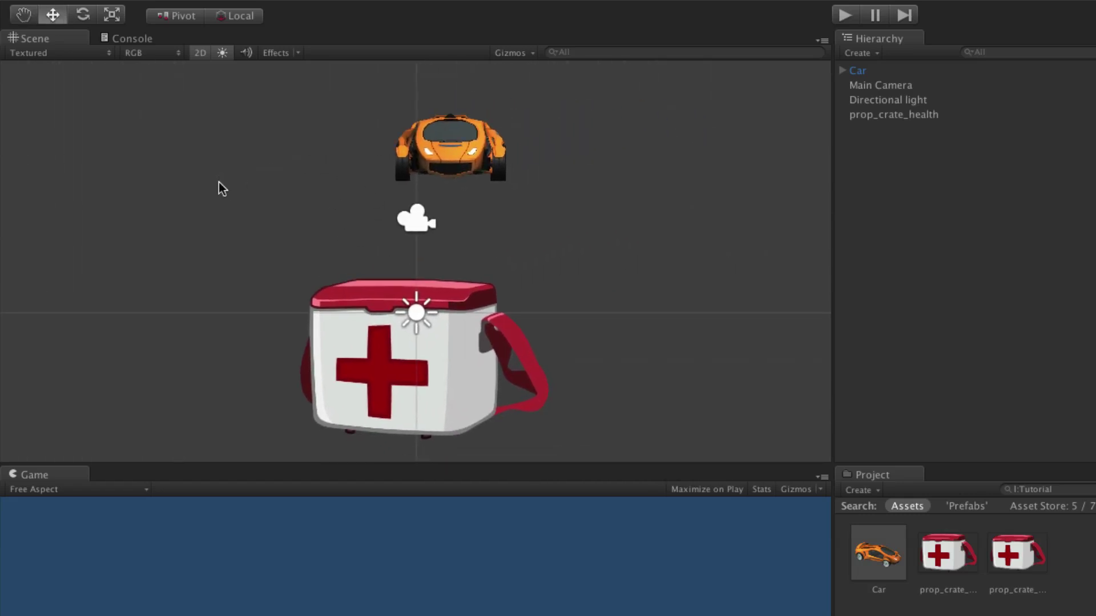
right_click_drag(218, 183, 340, 210, "alt")
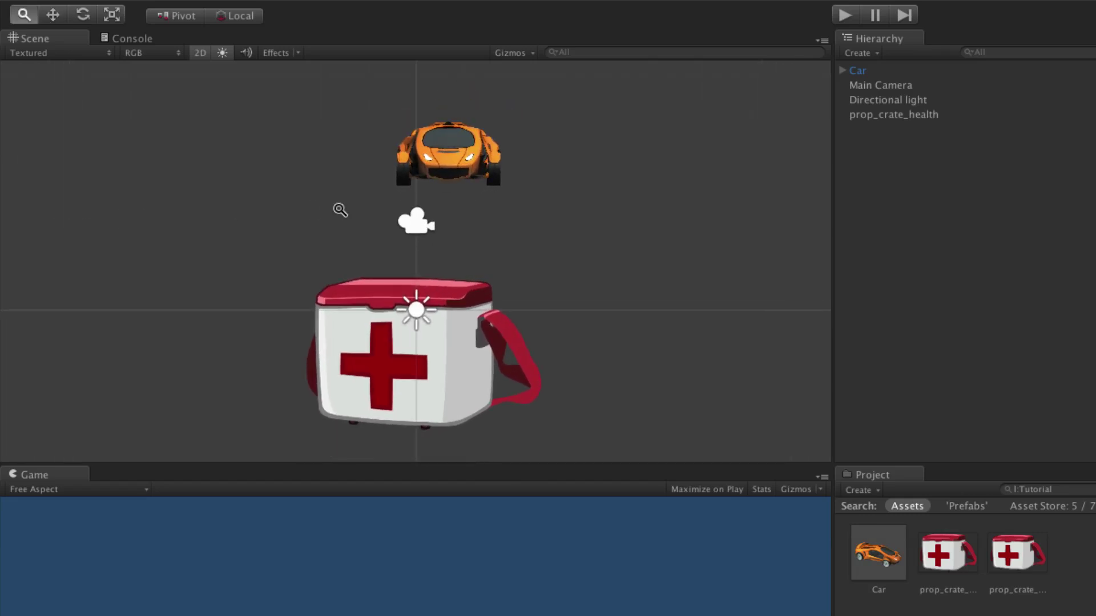
mouse_move(339, 208)
left_mouse_down()
mouse_move(477, 200)
mouse_move(391, 203)
mouse_move(352, 178)
mouse_move(311, 213)
mouse_move(339, 209)
left_mouse_up()
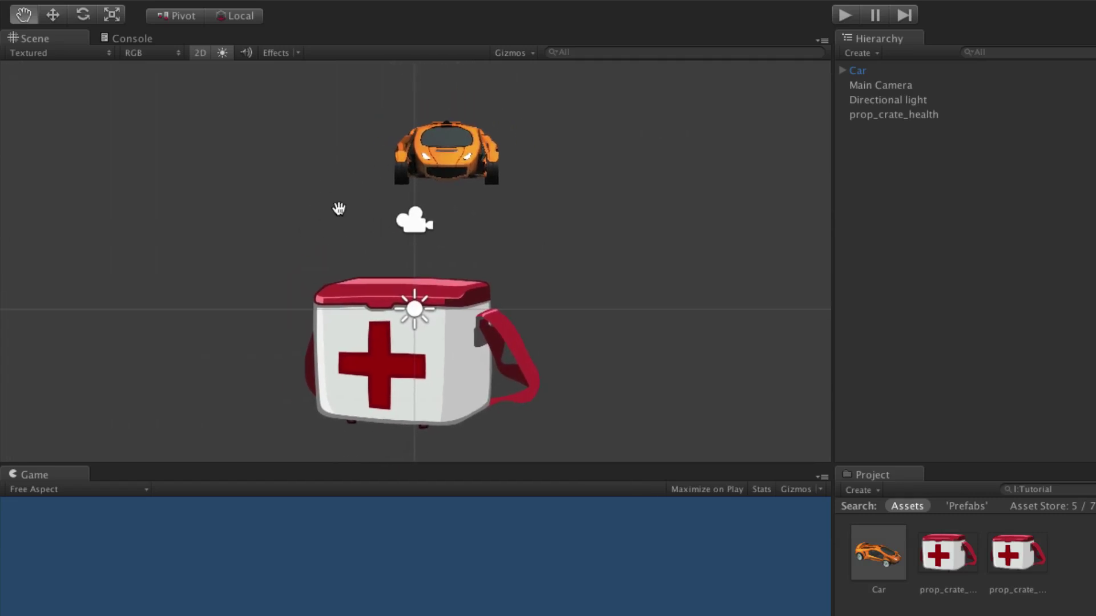
key("w")
scroll(380, 220, "up", 1)
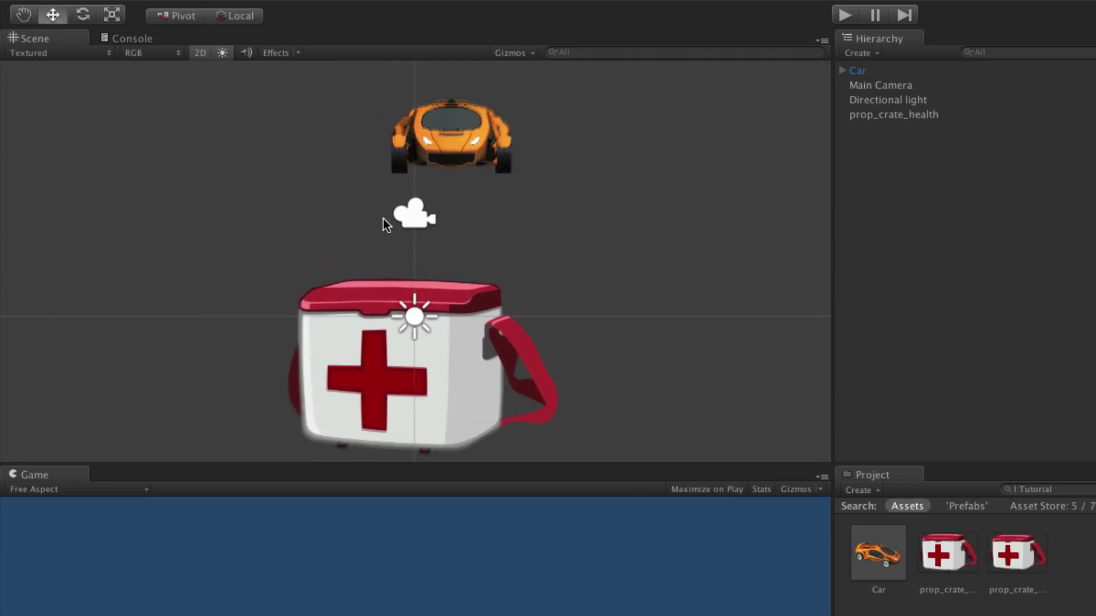
scroll(385, 222, "down", 4)
scroll(386, 224, "up", 4)
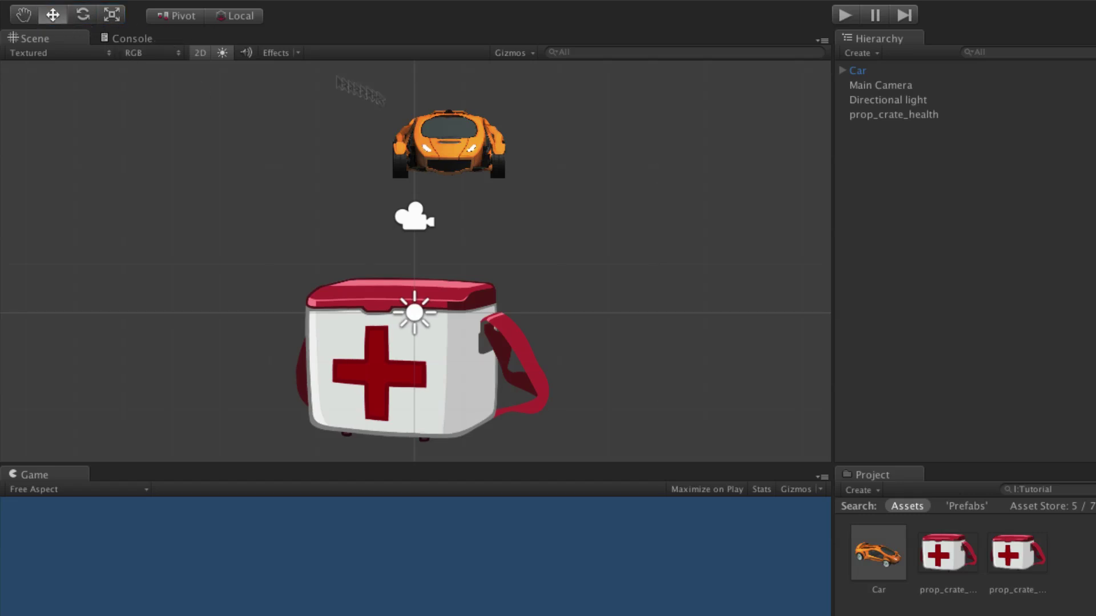
- Show the car's rotate, scale and move handles in turn, then select the health crate
left_click(475, 158)
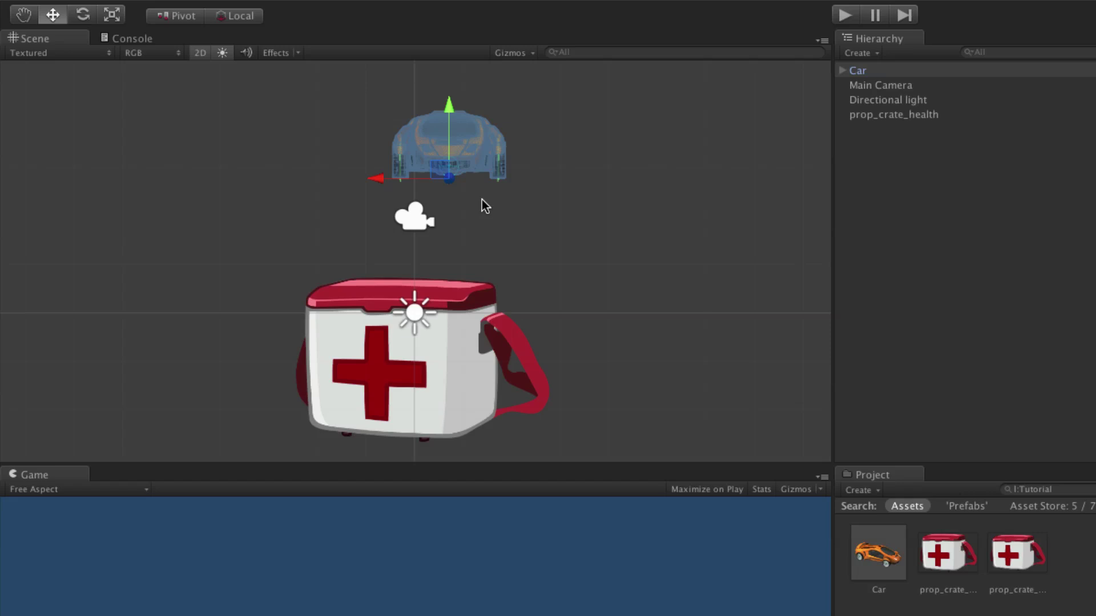
left_click(85, 17)
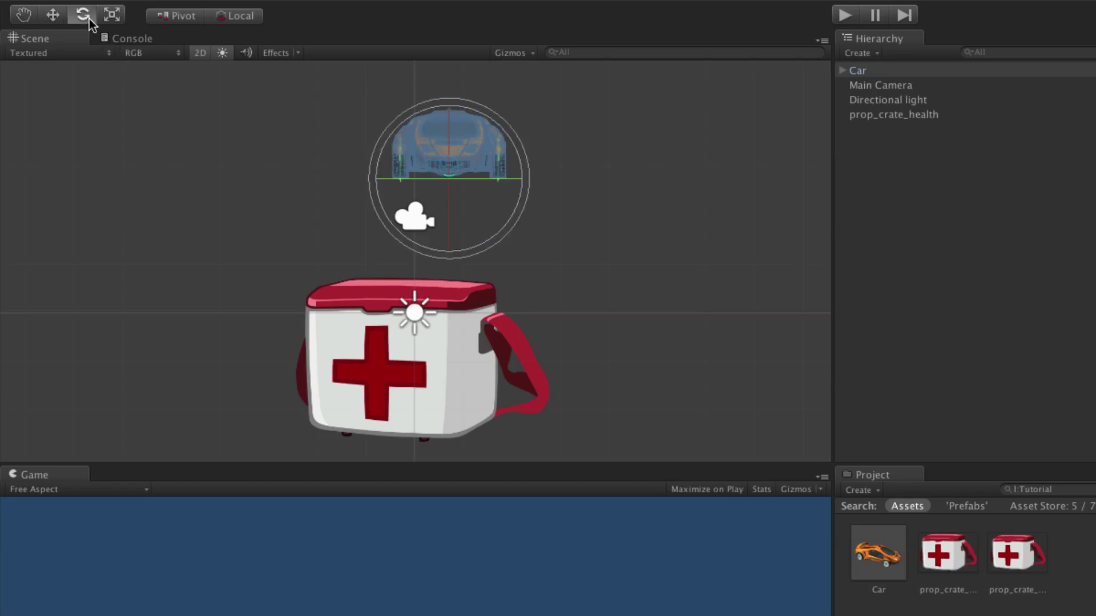
left_click(112, 15)
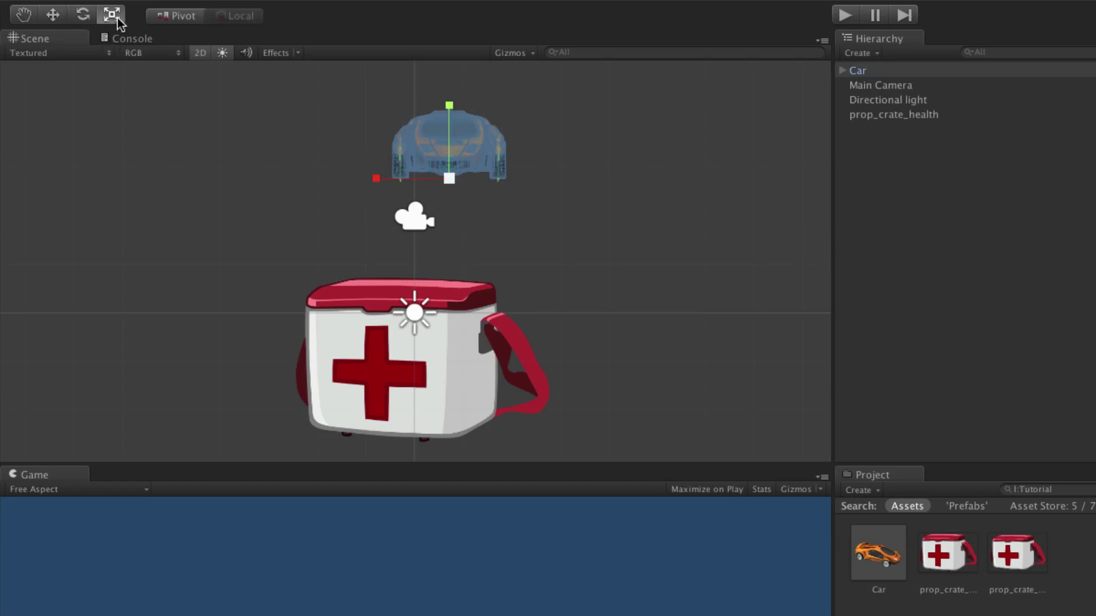
left_click(63, 18)
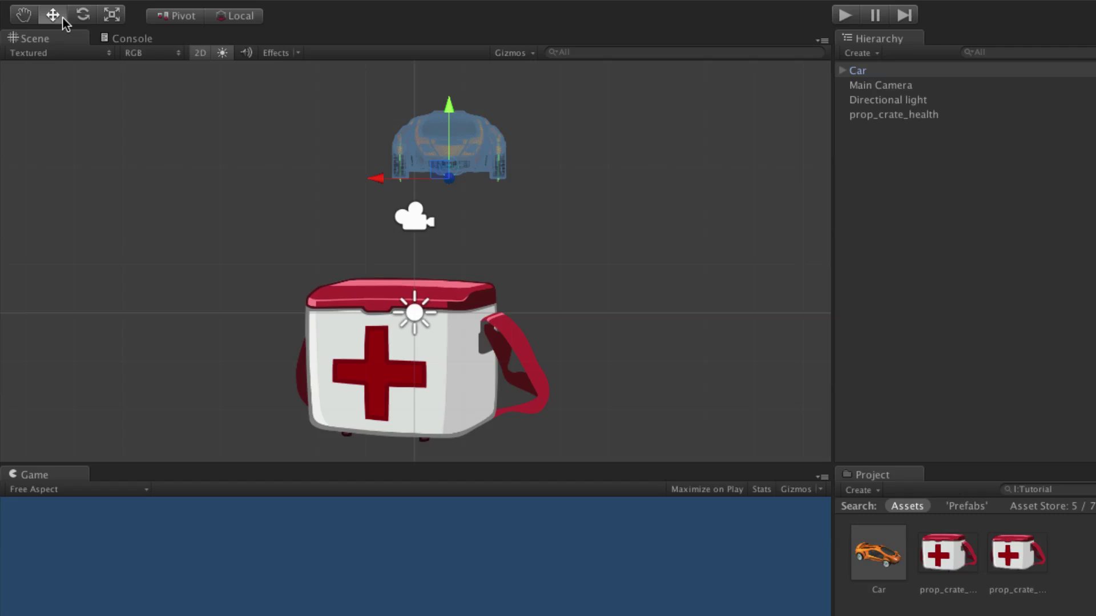
left_click(385, 335)
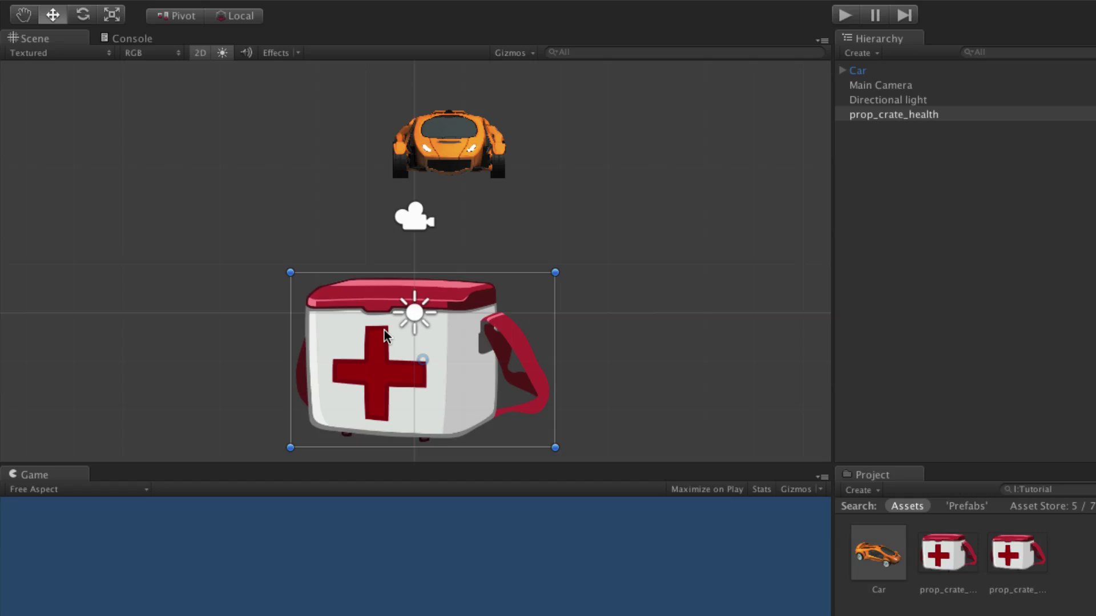
- Drag the health crate to the left, rotate it about 40°, then undo the rotation
left_click_drag(520, 290, 345, 215)
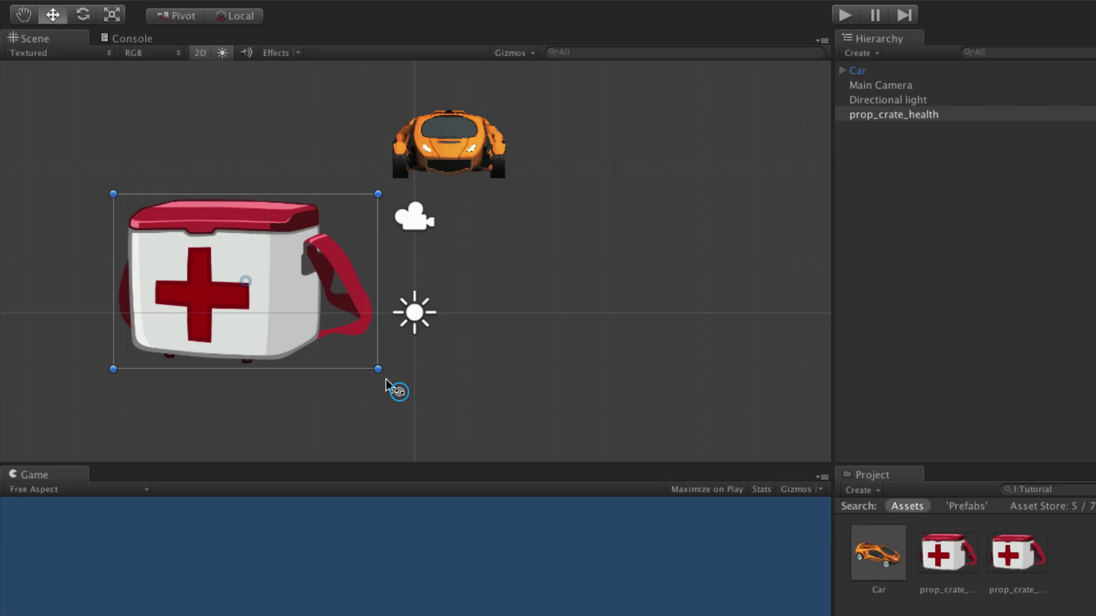
mouse_move(386, 379)
left_mouse_down()
mouse_move(115, 399)
mouse_move(384, 362)
mouse_move(413, 272)
mouse_move(358, 385)
mouse_move(402, 382)
left_mouse_up()
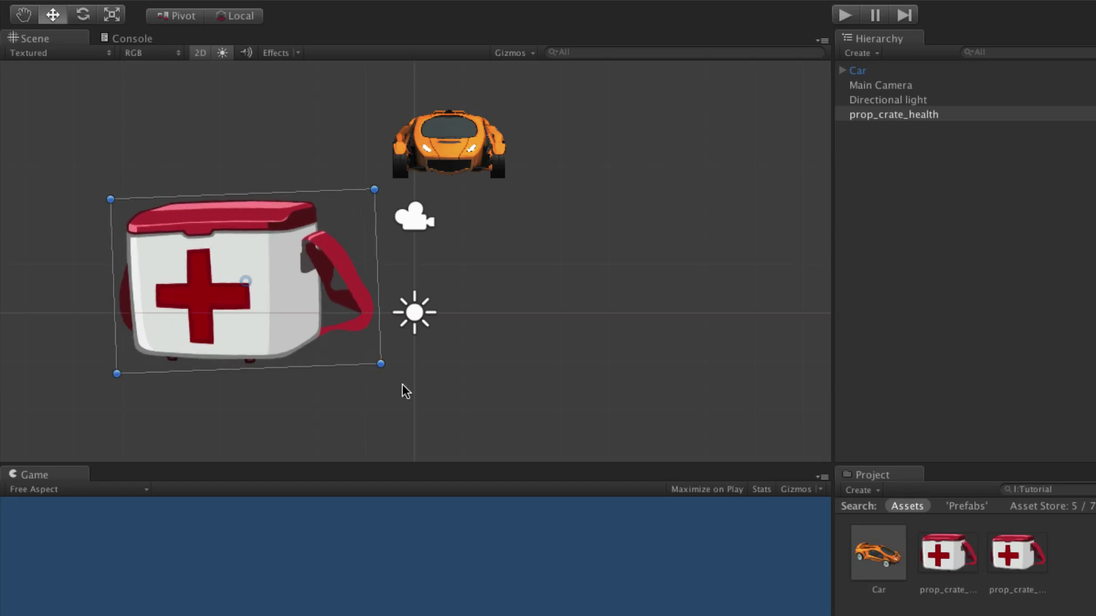
key("ctrl+z")
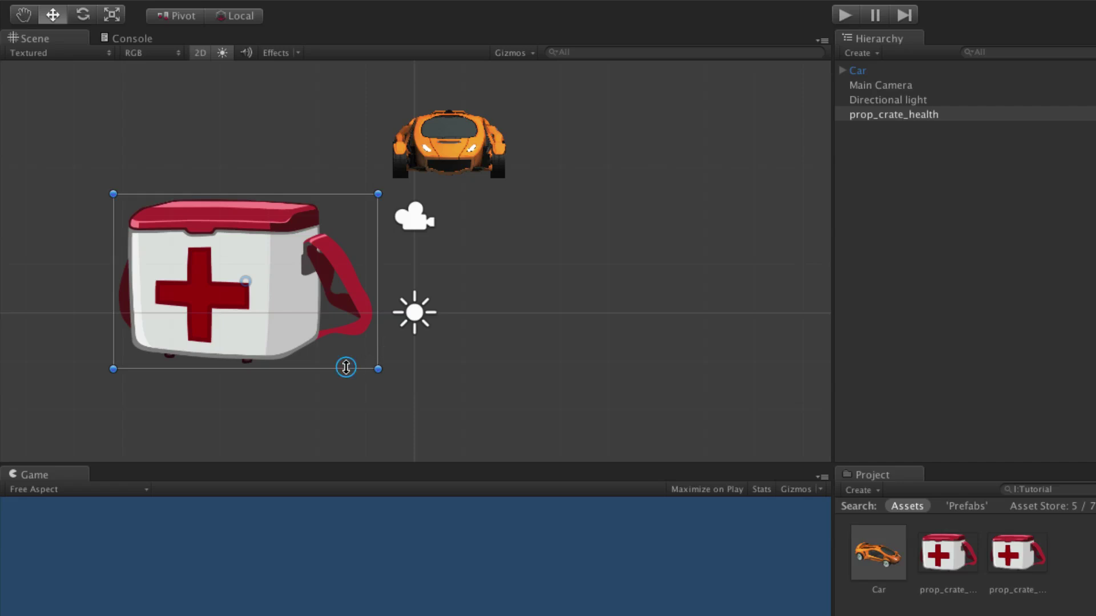
- Drag the crate's Rect handles to make it narrower and taller, then tilt it briefly
mouse_move(345, 367)
left_mouse_down()
mouse_move(345, 426)
mouse_move(331, 345)
mouse_move(327, 398)
mouse_move(325, 350)
mouse_move(415, 412)
mouse_move(382, 378)
mouse_move(389, 406)
mouse_move(331, 367)
left_mouse_up()
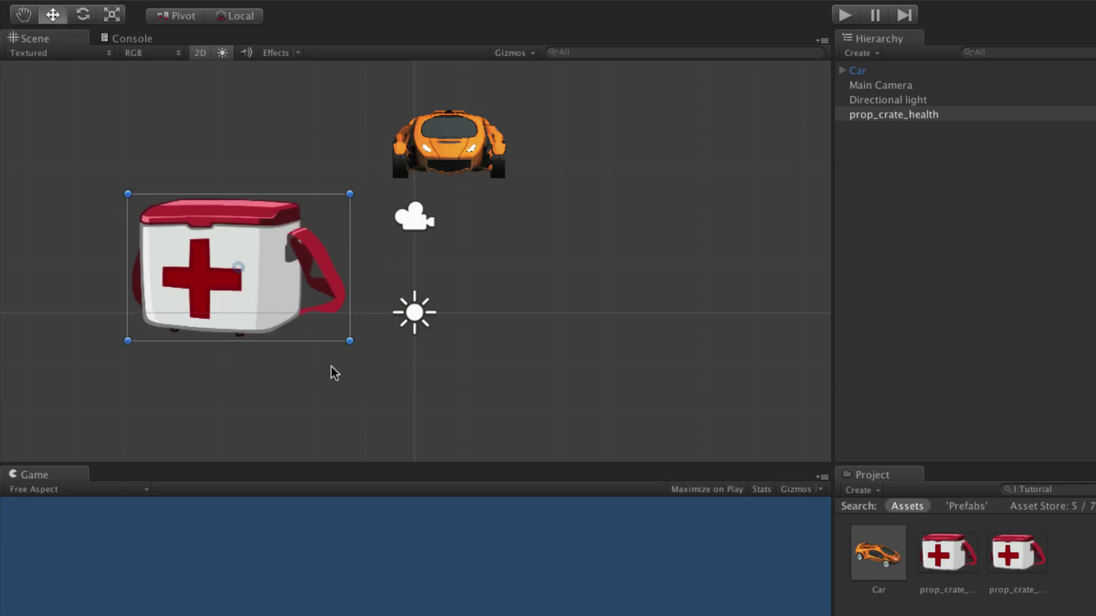
left_click_drag(349, 341, 298, 394)
mouse_move(354, 342)
left_mouse_down()
mouse_move(460, 349)
mouse_move(363, 349)
left_mouse_up()
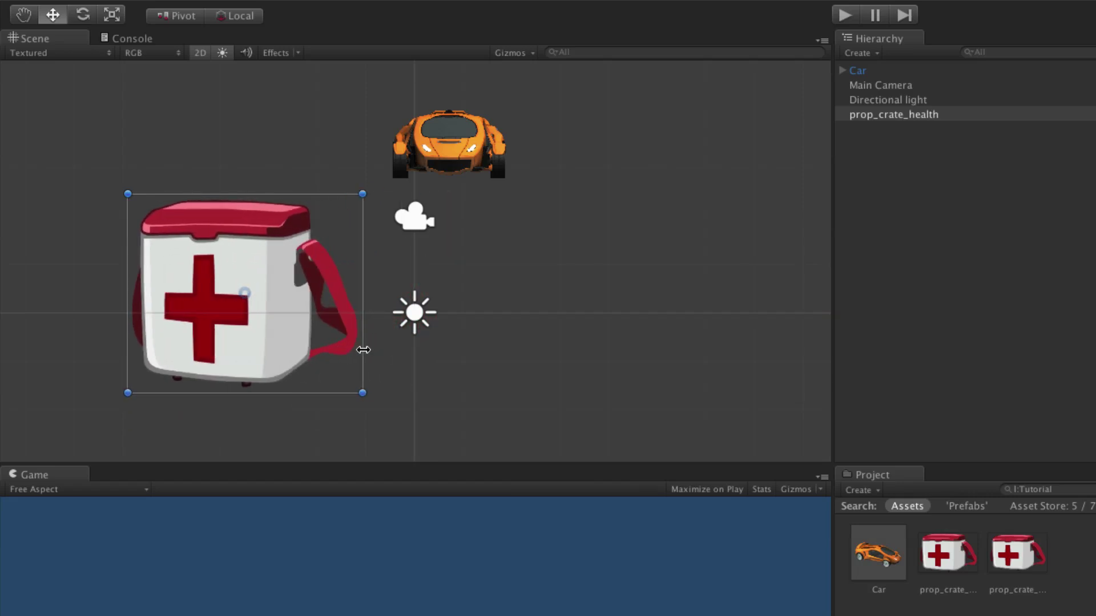
mouse_move(366, 410)
left_mouse_down()
mouse_move(288, 427)
mouse_move(151, 387)
mouse_move(200, 404)
mouse_move(379, 421)
left_mouse_up()
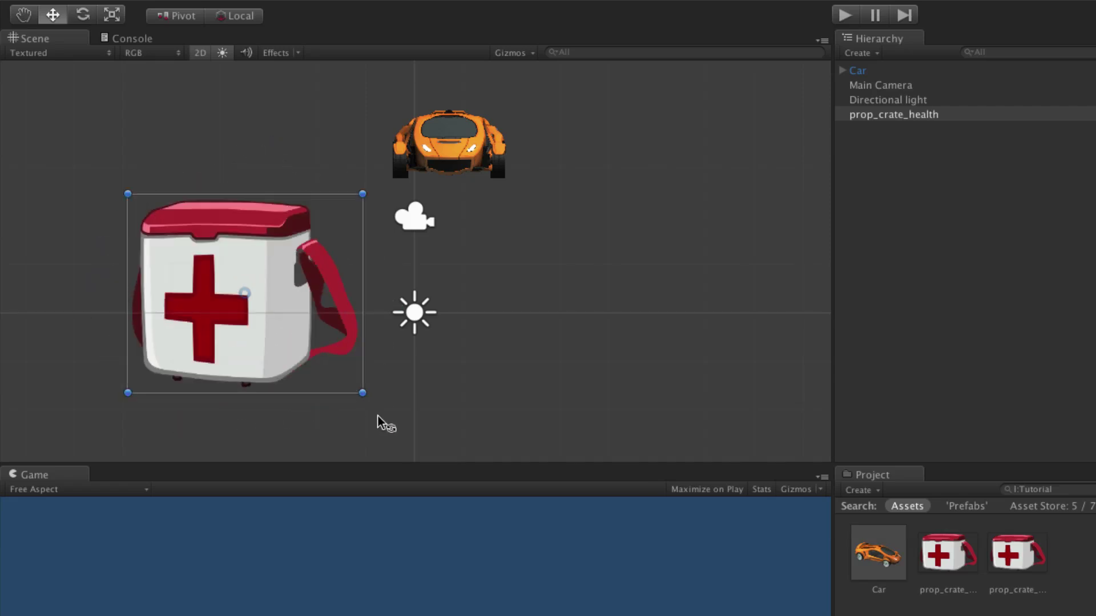